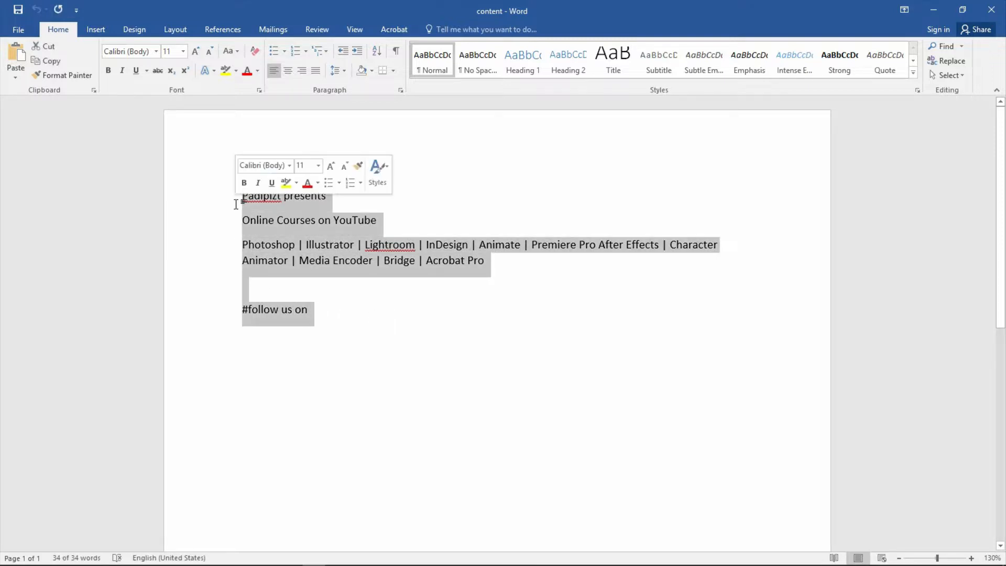
# Copy the selected Word text, switch to Photoshop, and paste it as a new horizontal text layer on the Thumbnail canvas
pyautogui.rightClick(248, 222)
pyautogui.click(278, 244)
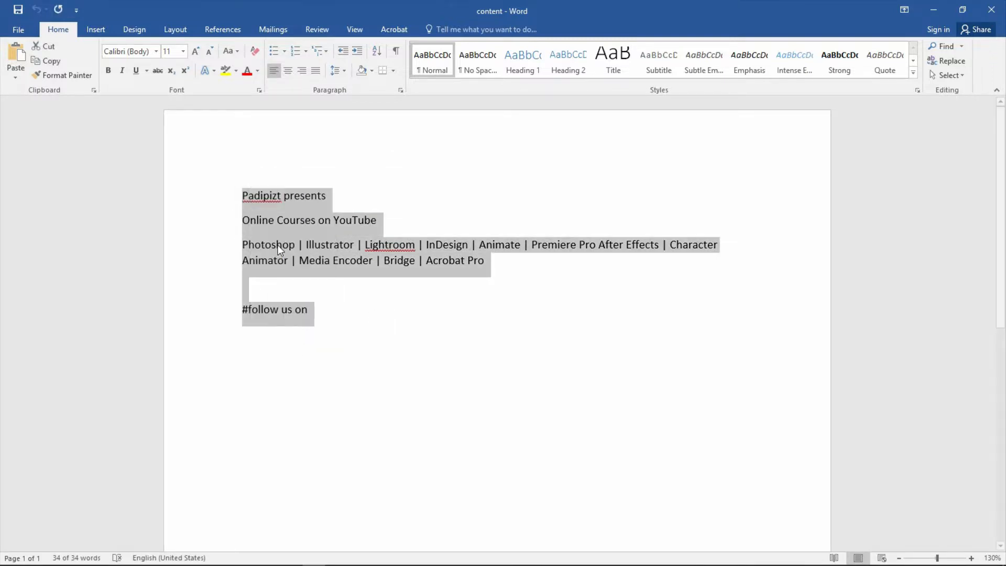
pyautogui.hotkey('alt', 'Tab')
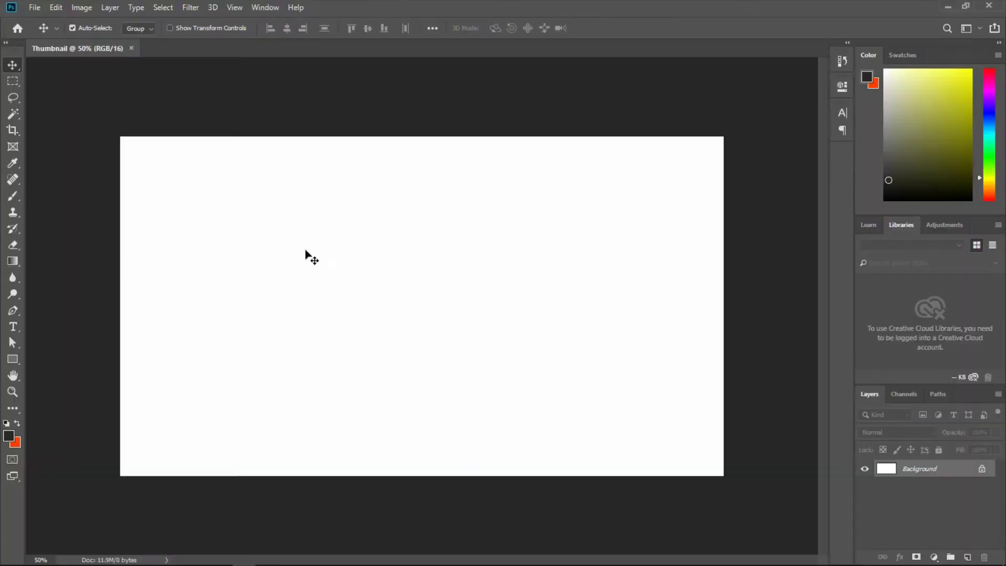
pyautogui.click(13, 327)
pyautogui.click(157, 250)
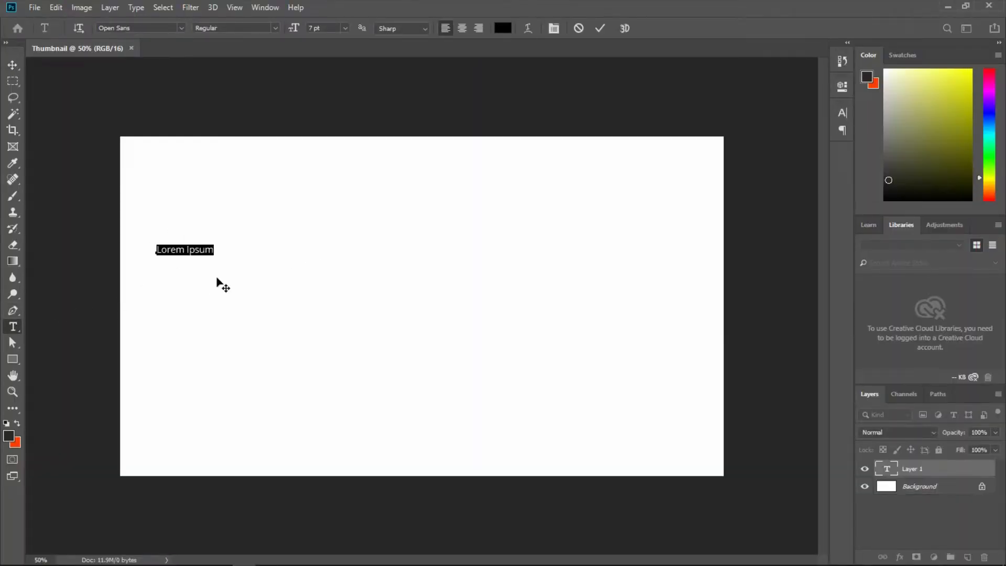
pyautogui.hotkey('ctrl', 'v')
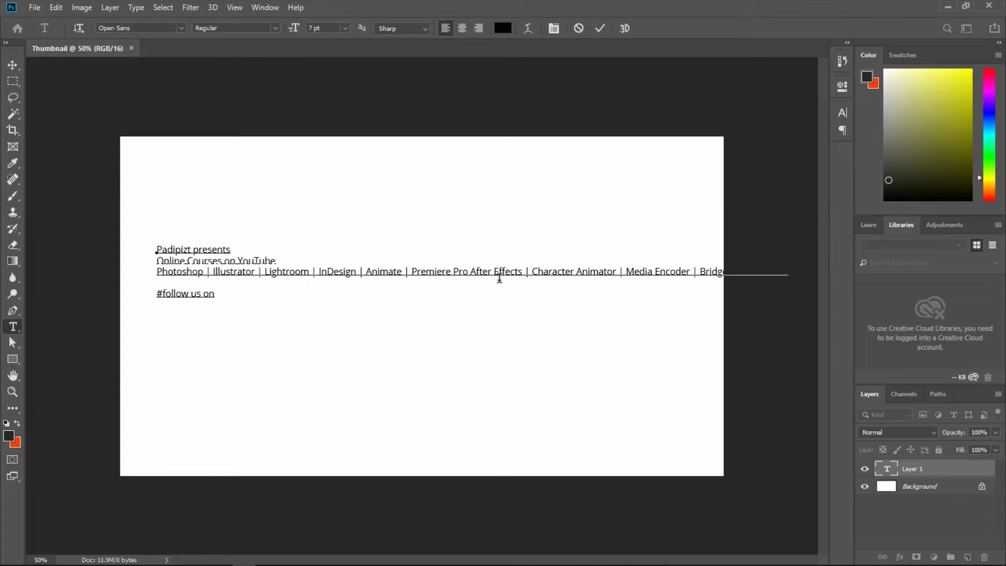
# Break the software list onto a second line before "After Effects" and move the text block to the lower part of the canvas
pyautogui.press('Return')
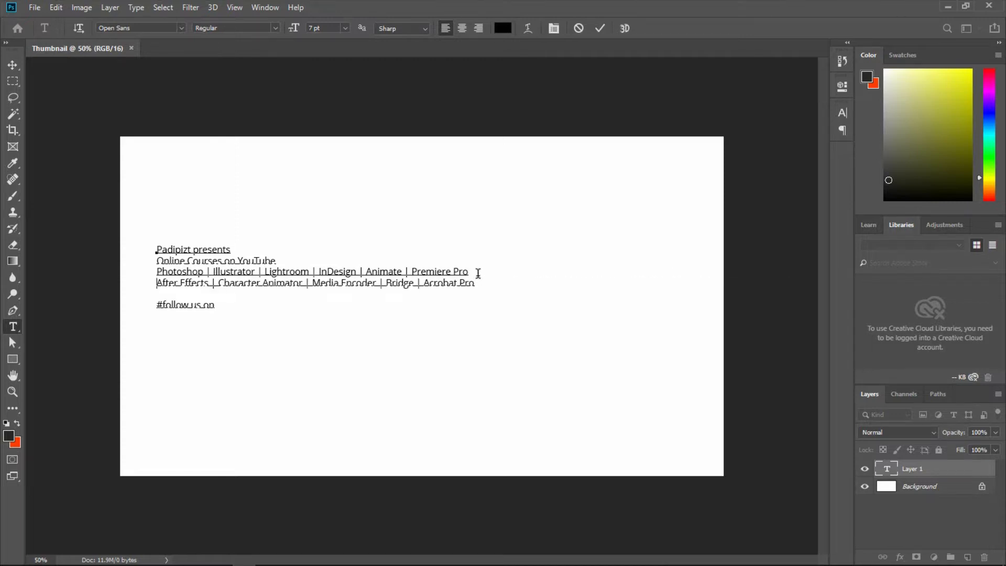
pyautogui.click(17, 67)
pyautogui.moveTo(304, 269); pyautogui.dragTo(332, 353)
# Cut "Padipizt presents" out of the text block and paste it as a separate text layer near the canvas's upper edge
pyautogui.click(13, 327)
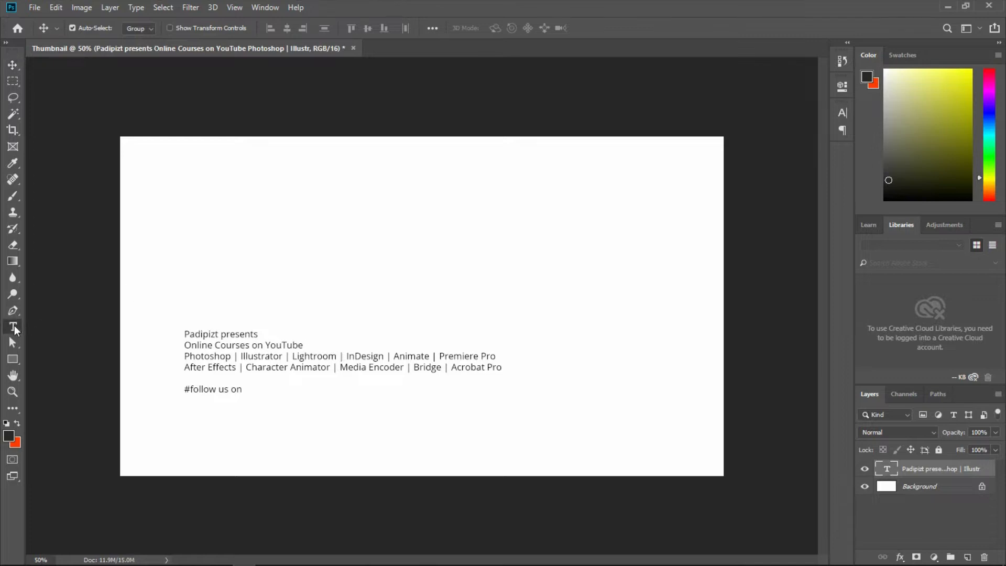
pyautogui.click(259, 334)
pyautogui.moveTo(180, 331); pyautogui.dragTo(260, 334)
pyautogui.press('BackSpace')
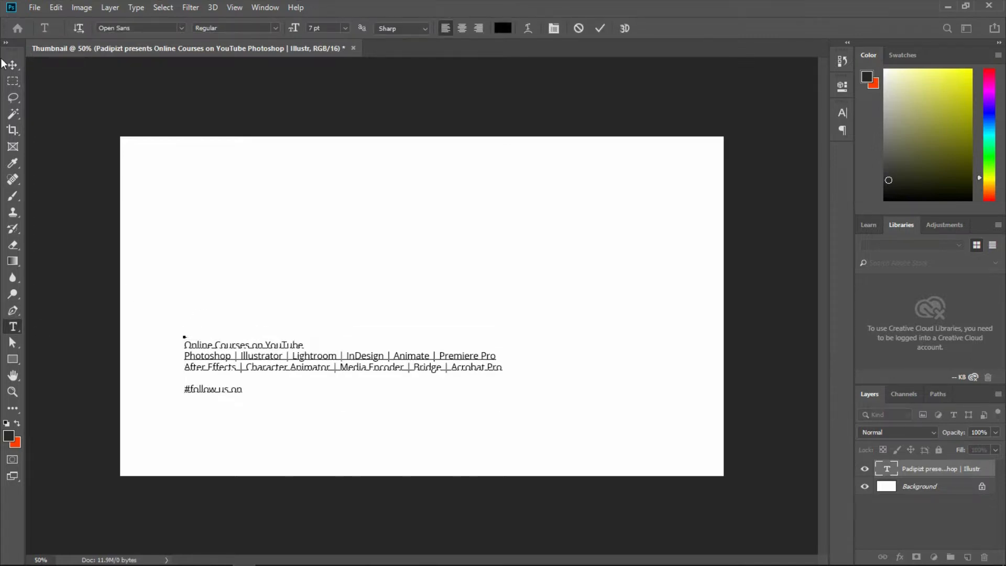
pyautogui.click(13, 64)
pyautogui.click(14, 327)
pyautogui.click(255, 189)
pyautogui.hotkey('ctrl', 'v')
pyautogui.moveTo(288, 139); pyautogui.dragTo(376, 109)
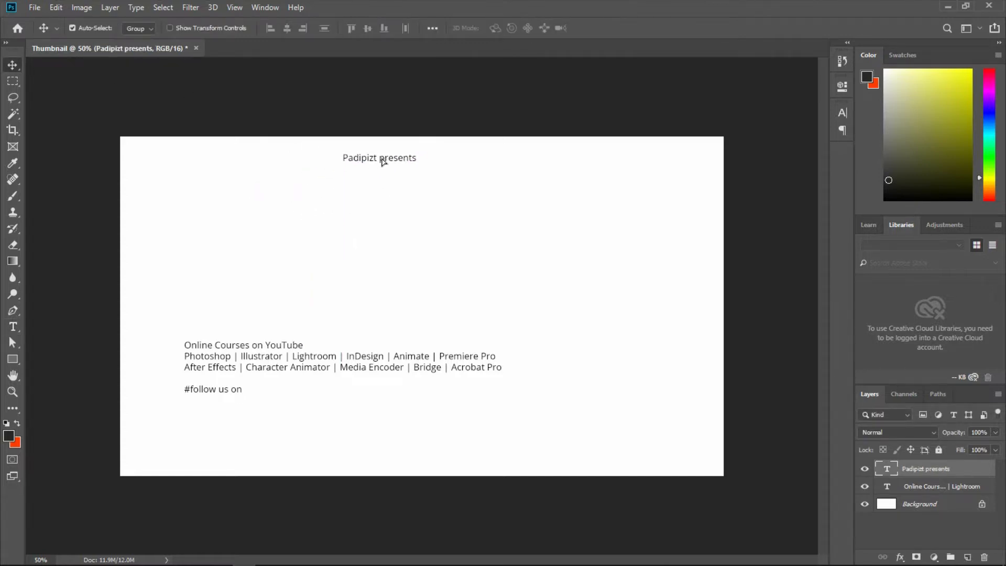
# Cut "Online Courses on YouTube" out of the text block and paste it as a separate text layer below "Padipizt presents"
pyautogui.click(225, 342)
pyautogui.moveTo(305, 346); pyautogui.dragTo(184, 345)
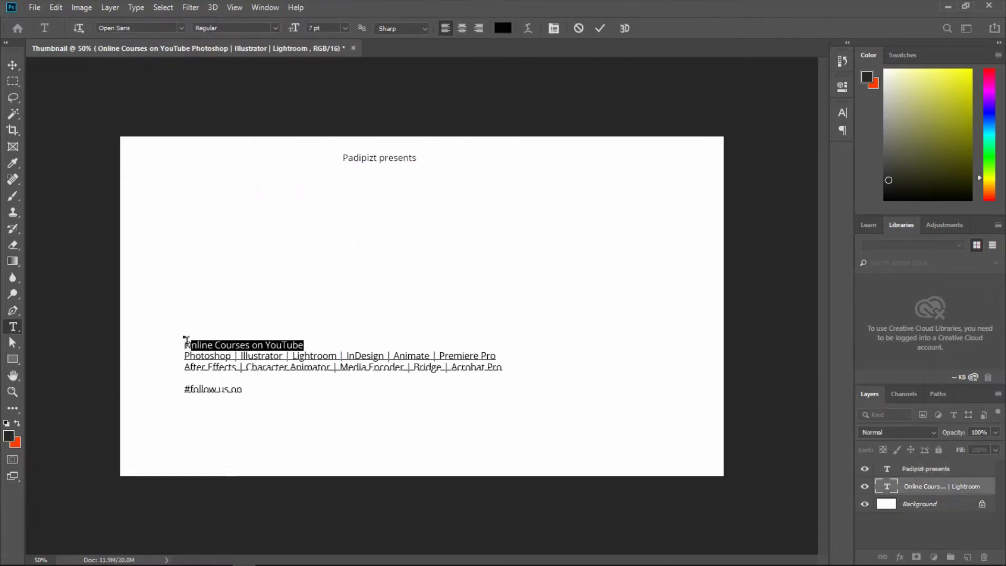
pyautogui.press('BackSpace')
pyautogui.click(14, 68)
pyautogui.press('t')
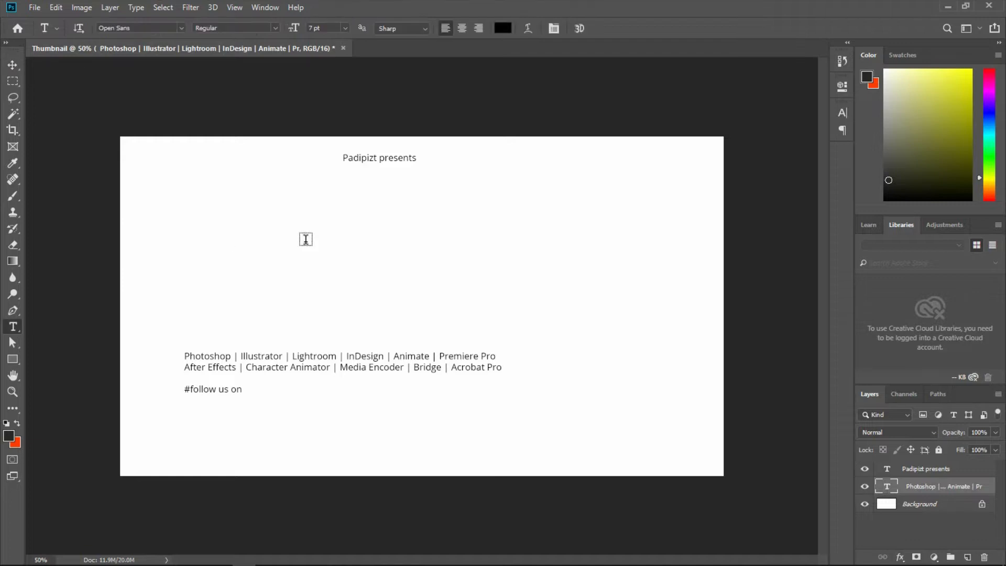
pyautogui.click(306, 238)
pyautogui.hotkey('ctrl', 'v')
pyautogui.click(12, 67)
pyautogui.moveTo(292, 234); pyautogui.dragTo(370, 216)
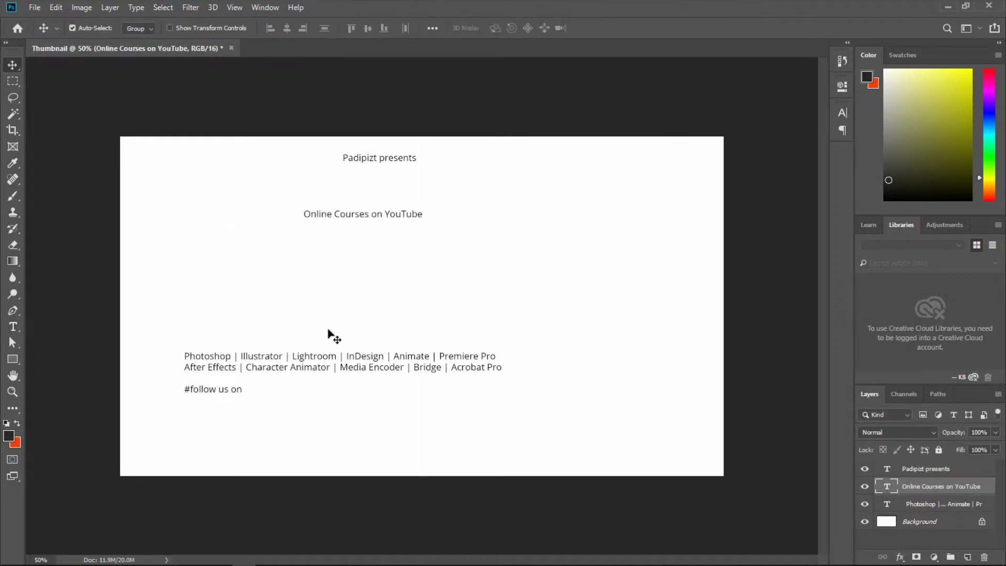
# Cut "#follow us on" out of the text block and paste it as a separate text layer below the software list
pyautogui.click(210, 360)
pyautogui.press('t')
pyautogui.moveTo(242, 388); pyautogui.dragTo(185, 389)
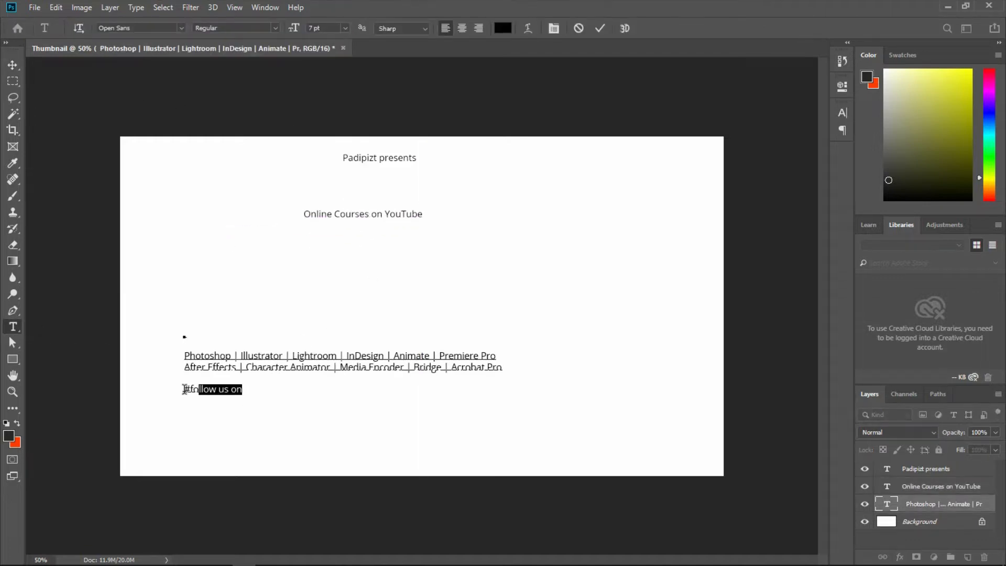
pyautogui.hotkey('ctrl', 'x')
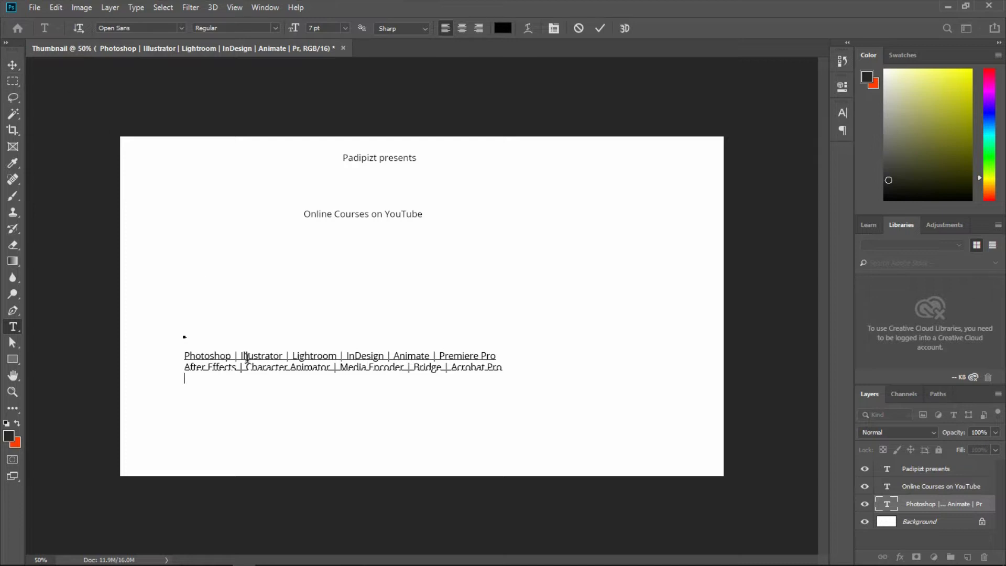
pyautogui.click(7, 65)
pyautogui.press('t')
pyautogui.click(240, 429)
pyautogui.hotkey('ctrl', 'v')
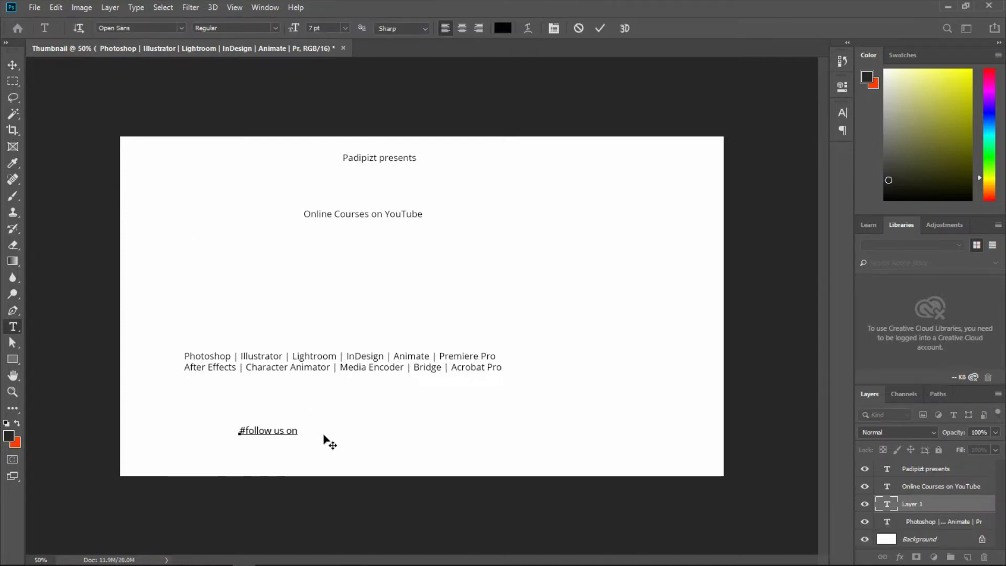
pyautogui.click(12, 65)
# Centre-align the two-line software list, move it near the canvas's lower edge, and place "#follow us on" centred beneath it
pyautogui.moveTo(399, 355); pyautogui.dragTo(525, 356)
pyautogui.click(842, 113)
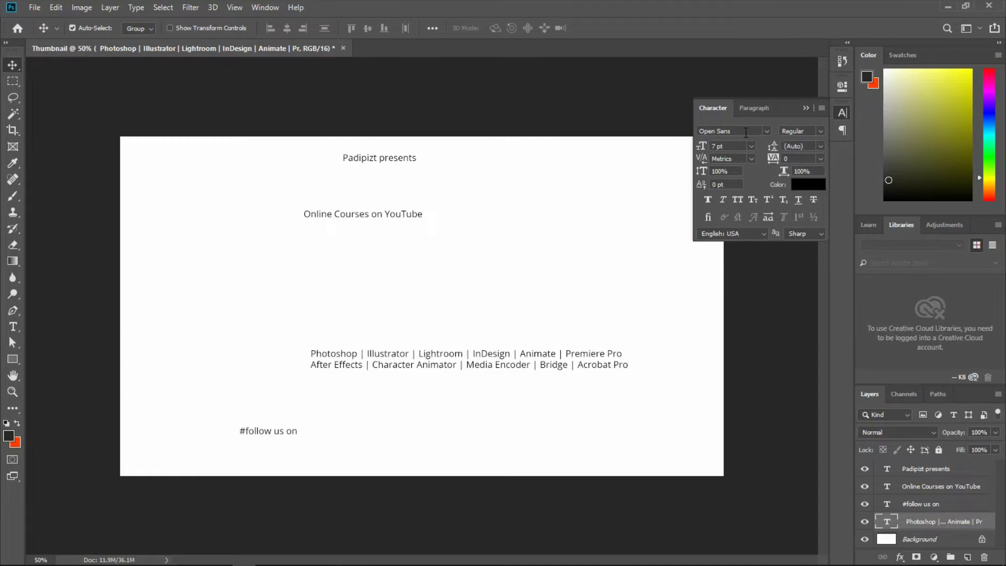
pyautogui.click(745, 145)
pyautogui.click(756, 109)
pyautogui.click(721, 135)
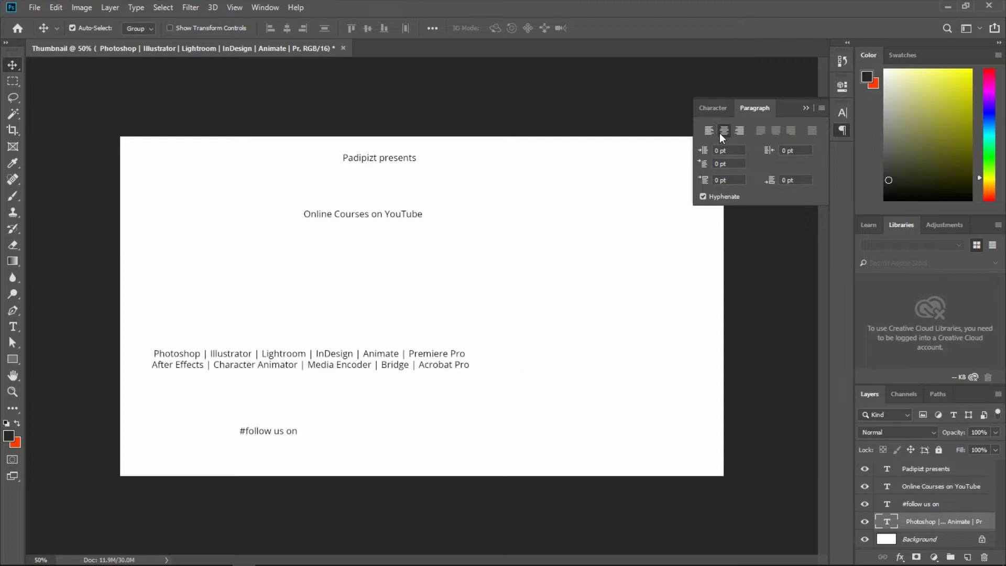
pyautogui.moveTo(351, 368); pyautogui.dragTo(421, 432)
pyautogui.moveTo(276, 435); pyautogui.dragTo(372, 442)
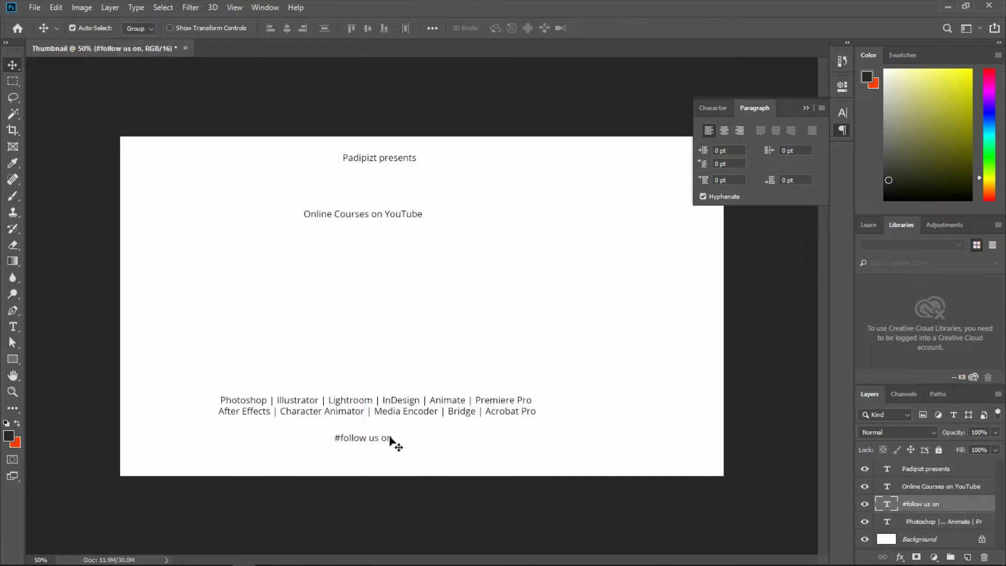
# Set "Online Courses on YouTube" to 15 pt and move it above the software list, centred over it
pyautogui.click(361, 216)
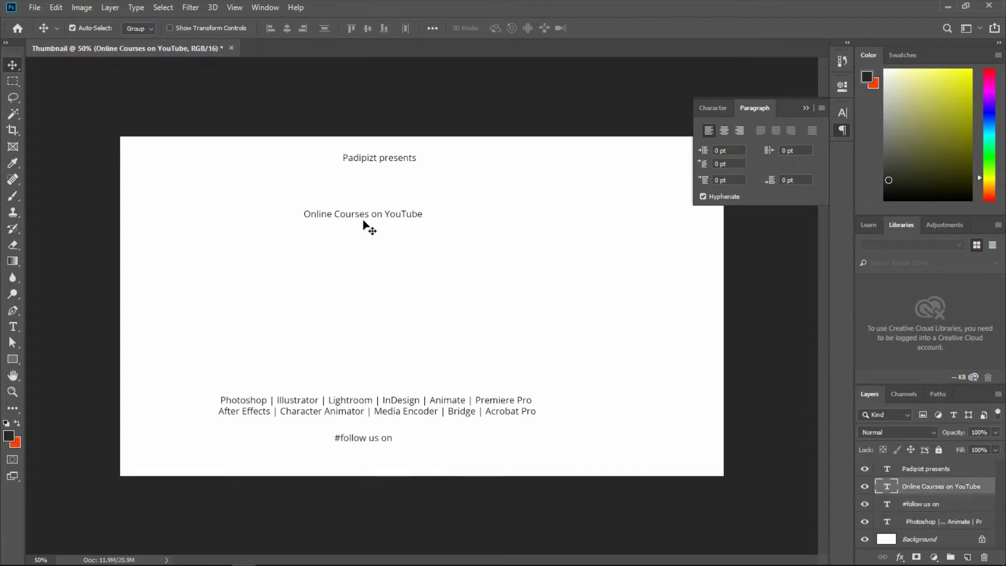
pyautogui.click(701, 109)
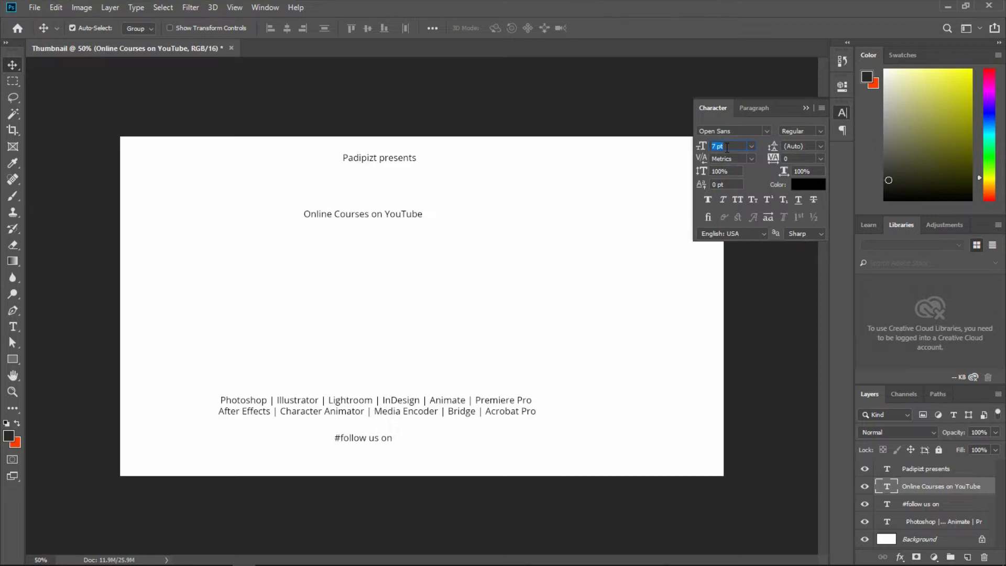
pyautogui.write('15')
pyautogui.press('Return')
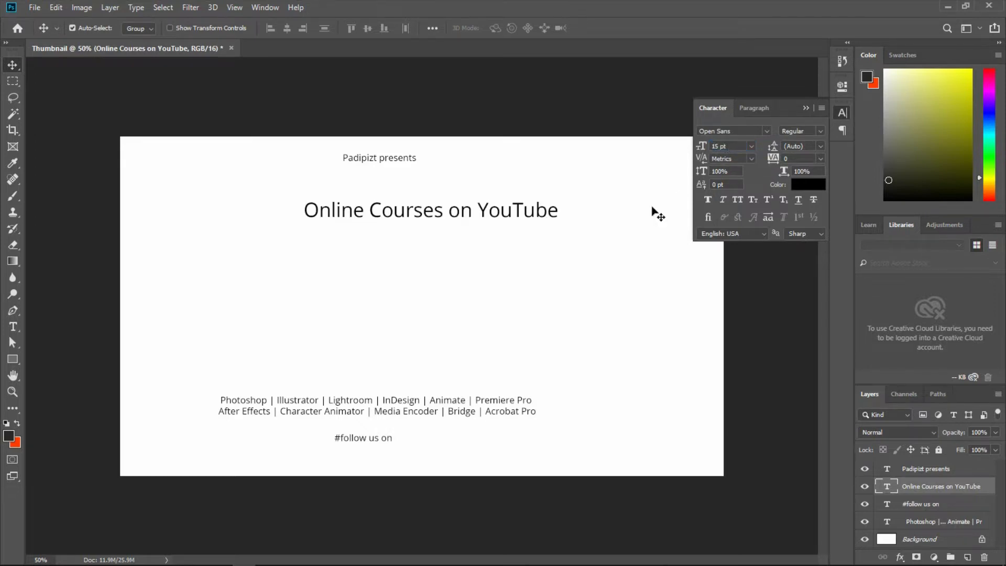
pyautogui.moveTo(521, 209); pyautogui.dragTo(465, 303)
# Set "Padipizt presents" to 15 pt and centre it above the "Online Courses on YouTube" heading
pyautogui.click(396, 159)
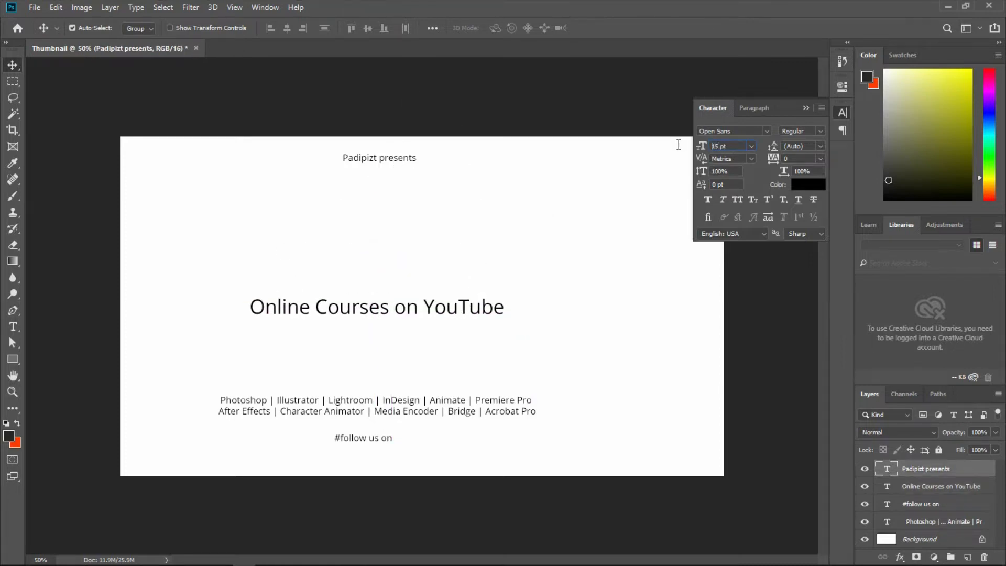
pyautogui.press('Return')
pyautogui.moveTo(463, 162); pyautogui.dragTo(413, 174)
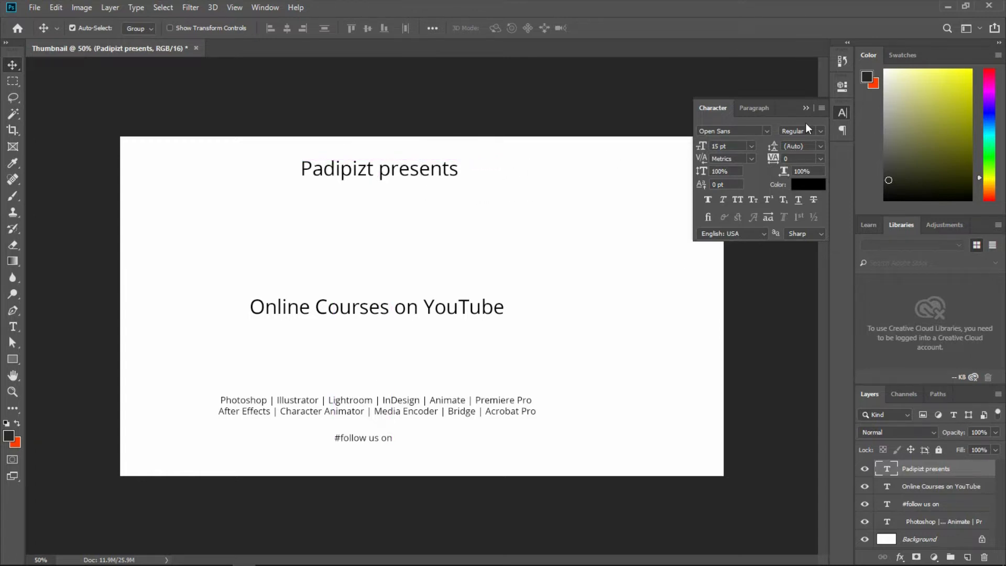
pyautogui.click(806, 108)
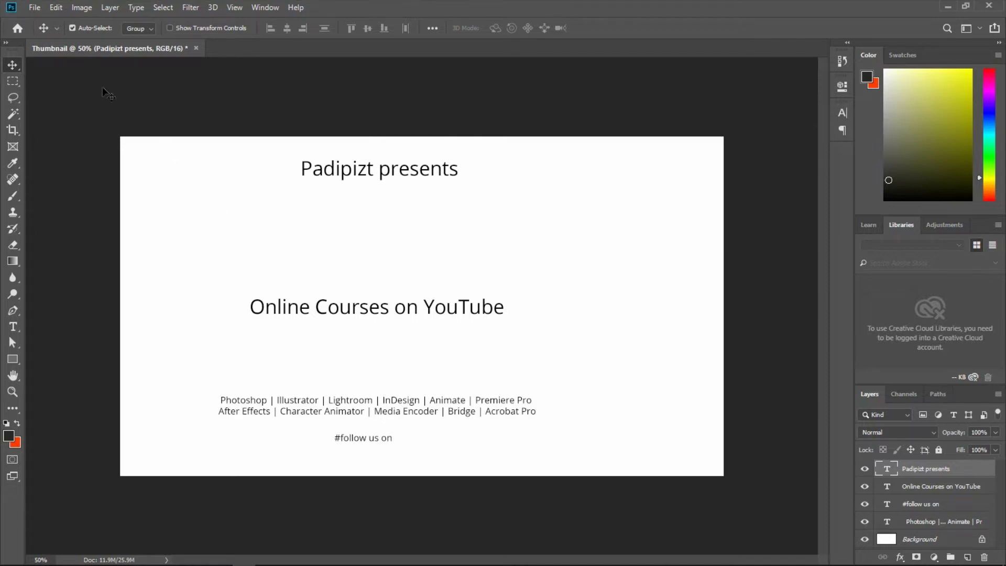
# Open Adobe icons 1, Image, Padipizt logo, Social-Media-Icons and youtube-logo together from the Desktop folder
pyautogui.click(33, 7)
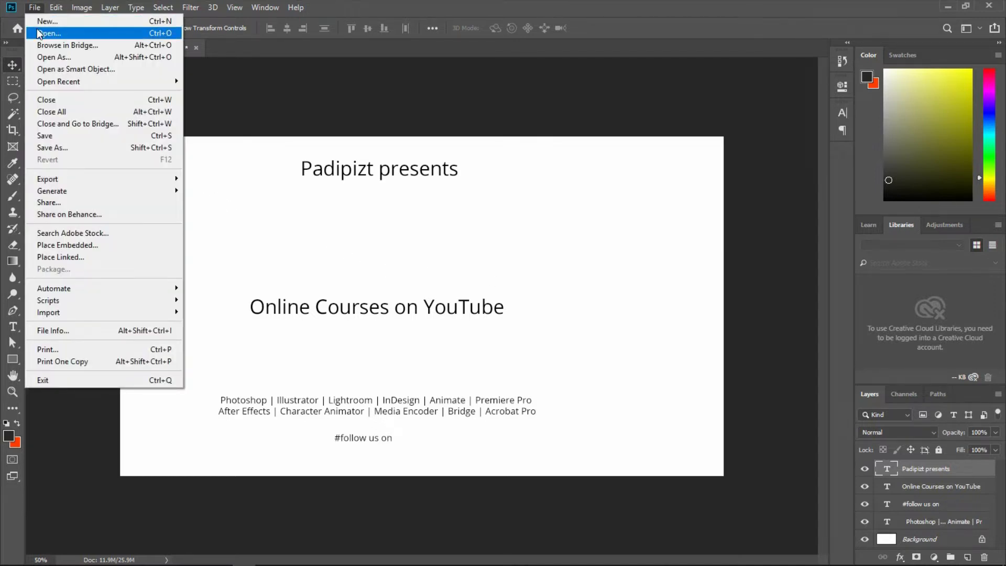
pyautogui.click(40, 24)
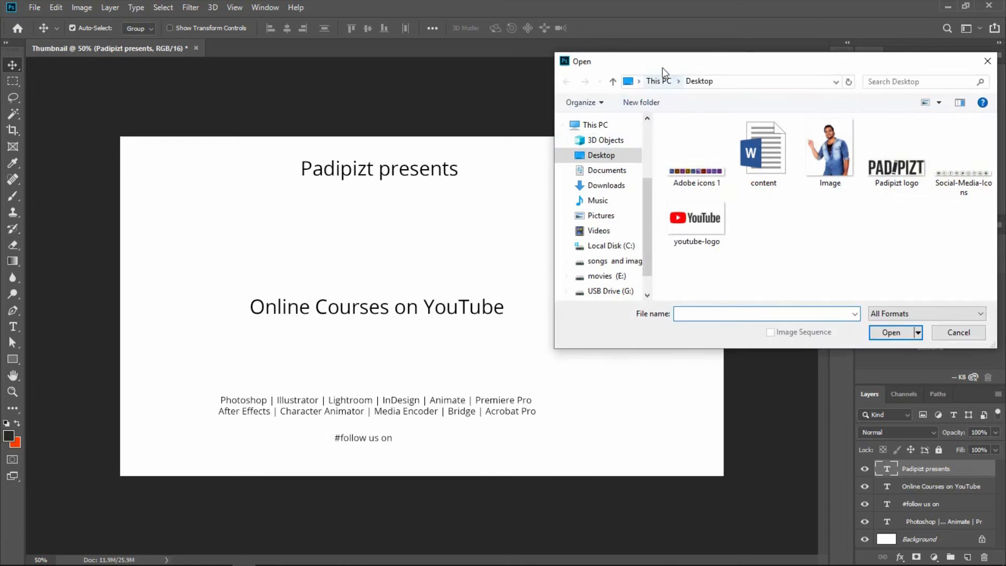
pyautogui.click(711, 183)
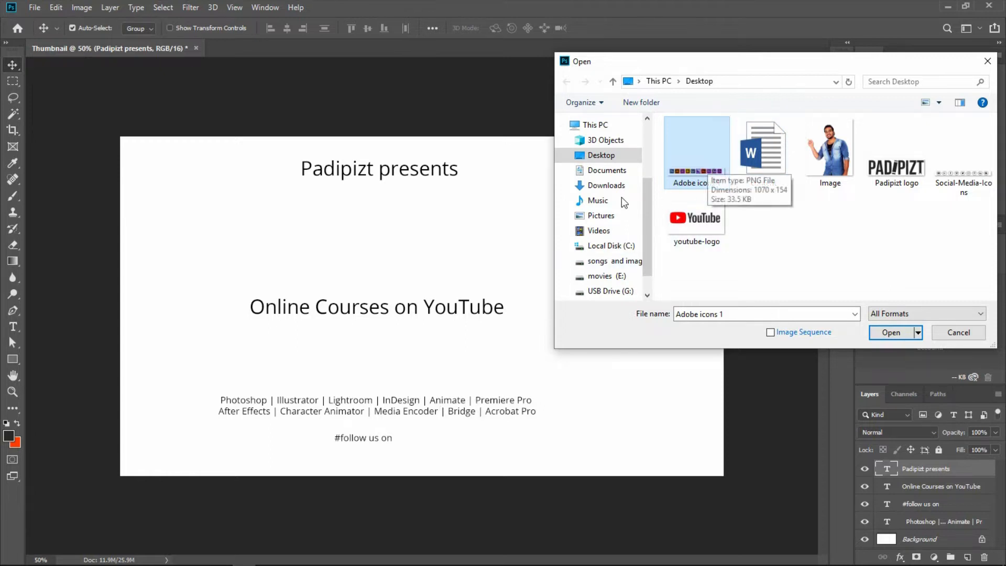
pyautogui.keyDown('ctrl'); pyautogui.click(697, 223); pyautogui.keyUp('ctrl')
pyautogui.keyDown('ctrl'); pyautogui.click(828, 157); pyautogui.keyUp('ctrl')
pyautogui.keyDown('ctrl'); pyautogui.click(886, 179); pyautogui.keyUp('ctrl')
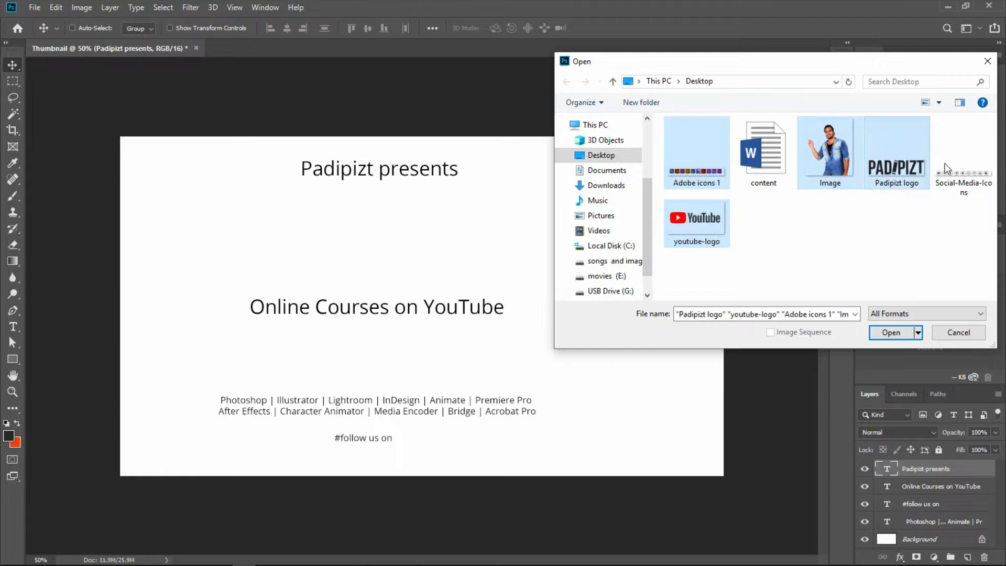
pyautogui.keyDown('ctrl'); pyautogui.click(947, 168); pyautogui.keyUp('ctrl')
pyautogui.click(885, 332)
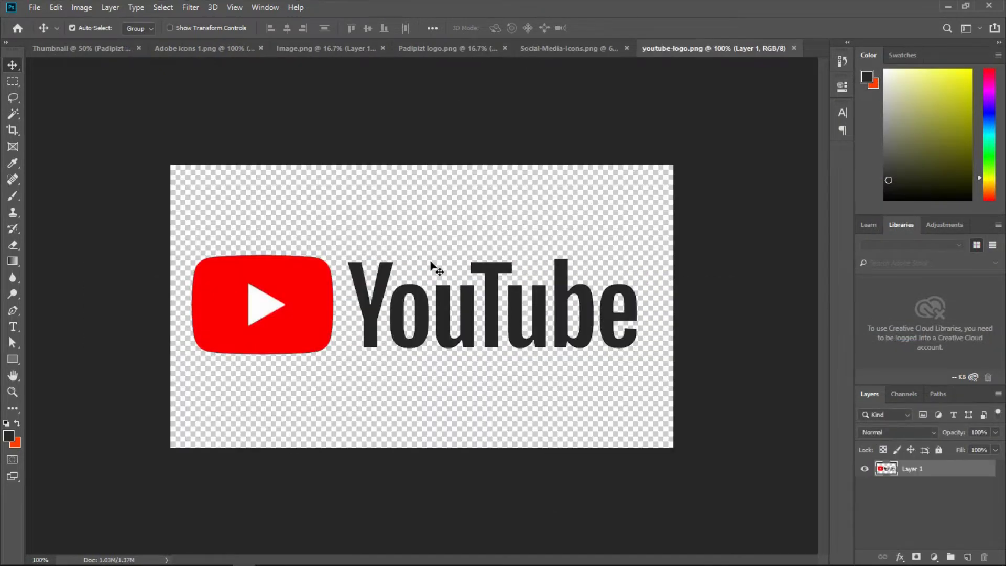
# Bring the Adobe icon strip from Adobe icons 1.png into the Thumbnail document and place it directly above the software list
pyautogui.click(194, 54)
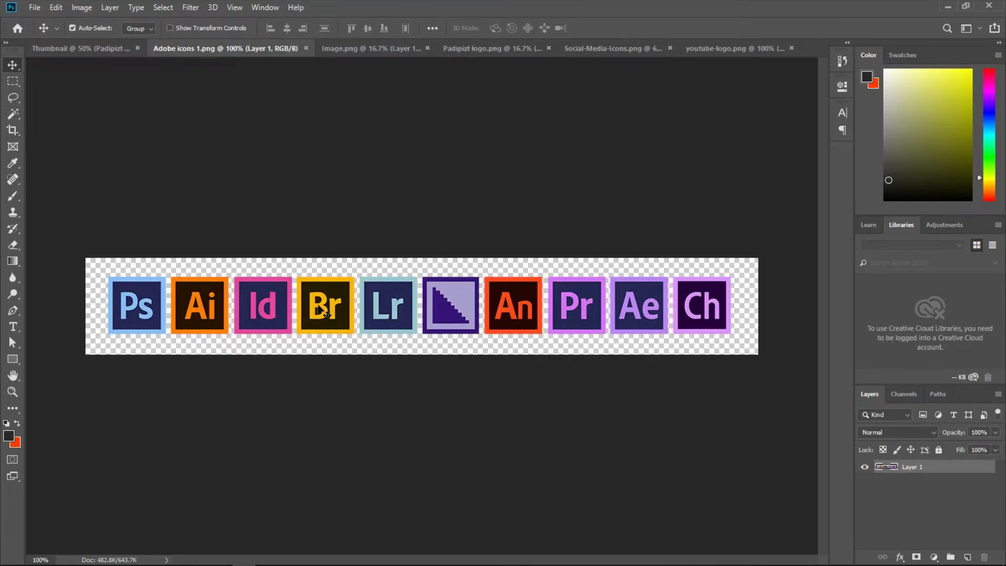
pyautogui.moveTo(331, 324); pyautogui.dragTo(291, 267)
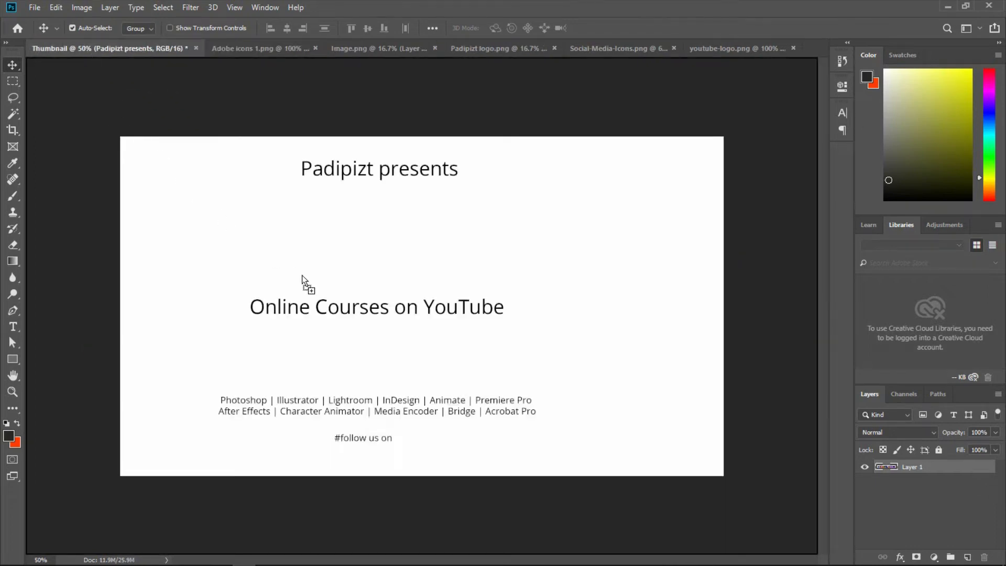
pyautogui.moveTo(346, 353); pyautogui.dragTo(377, 377)
pyautogui.click(515, 347)
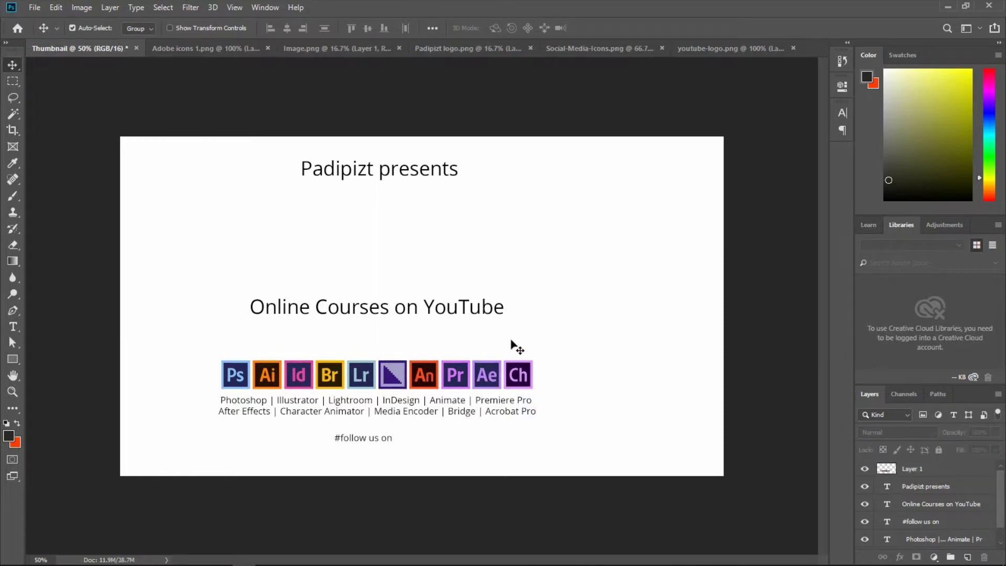
# Bring the presenter photo from Image.png into the Thumbnail document, scale it to about 26%, and place it in the canvas's lower-right corner
pyautogui.click(317, 52)
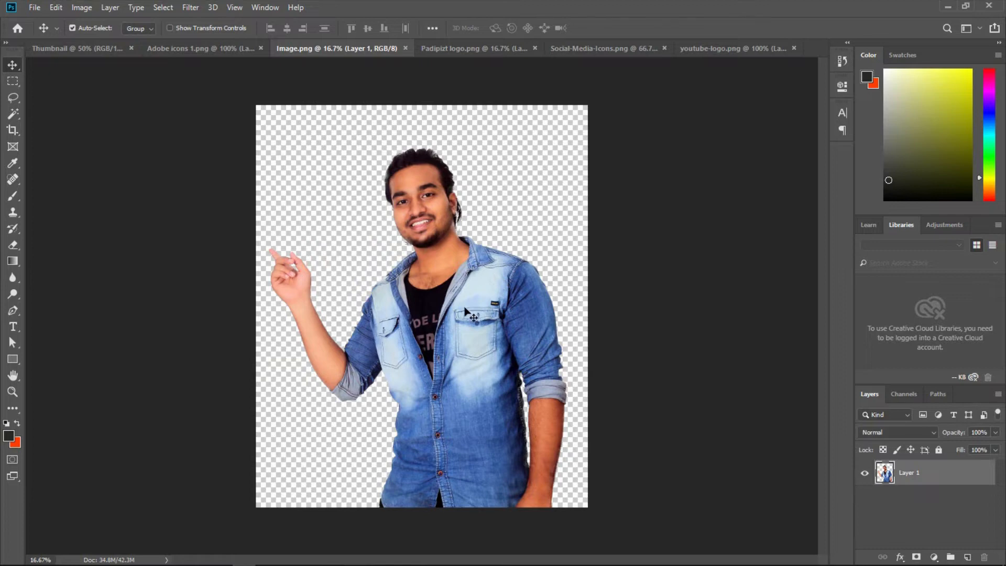
pyautogui.moveTo(465, 312); pyautogui.dragTo(557, 342)
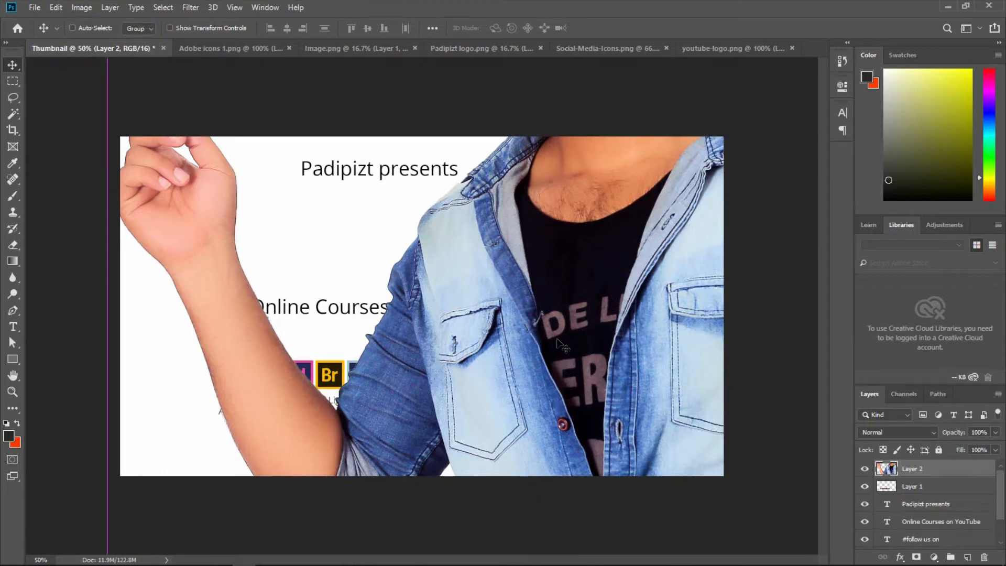
pyautogui.hotkey('ctrl', 't')
pyautogui.hotkey('ctrl', '0')
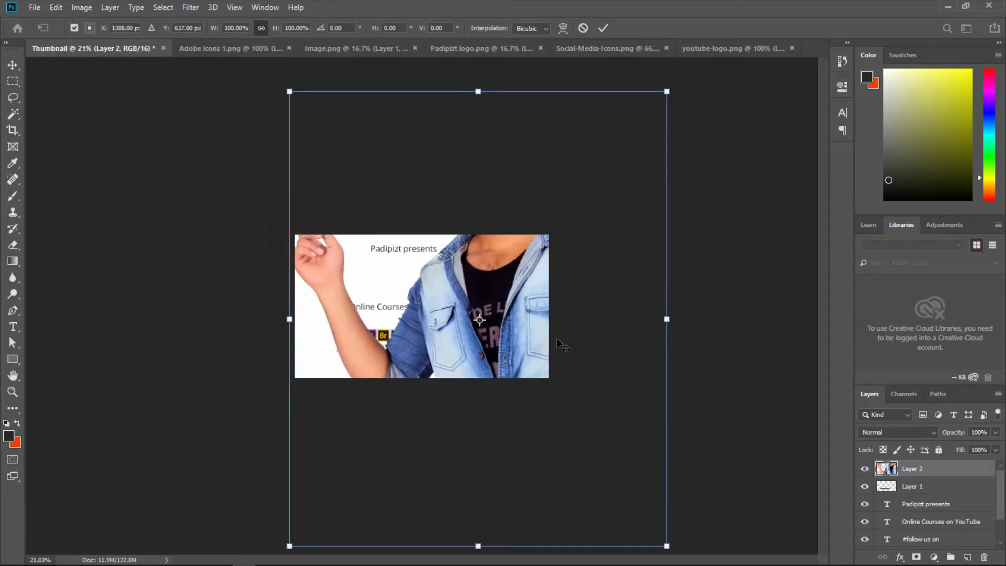
pyautogui.moveTo(648, 129); pyautogui.dragTo(528, 272)
pyautogui.moveTo(495, 355); pyautogui.dragTo(515, 341)
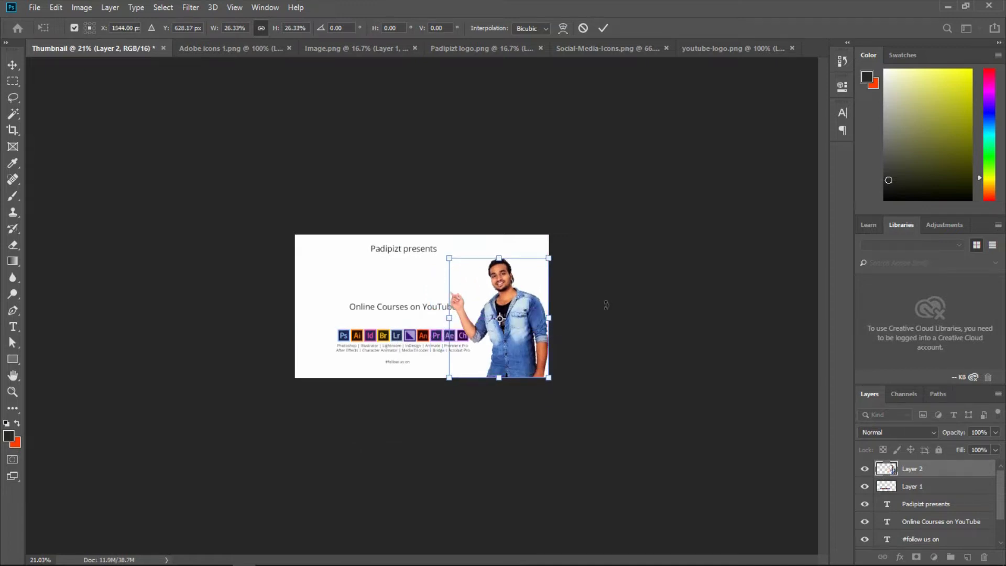
pyautogui.press('Return')
pyautogui.hotkey('ctrl', '0')
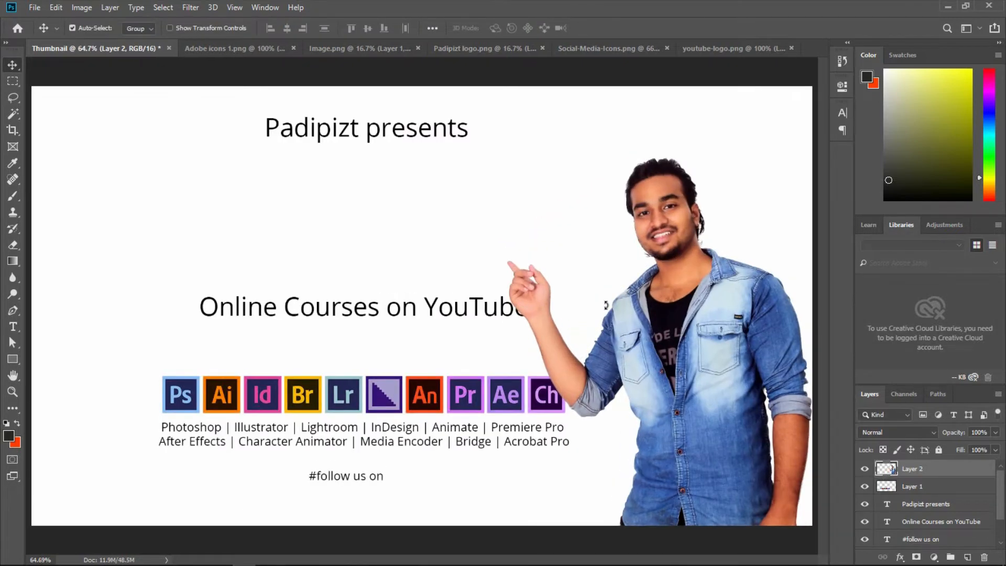
# Move all the text lines and the Adobe icon strip together to the left, clear of the presenter photo
pyautogui.moveTo(261, 104); pyautogui.dragTo(363, 469)
pyautogui.moveTo(386, 409); pyautogui.dragTo(323, 409)
pyautogui.click(573, 439)
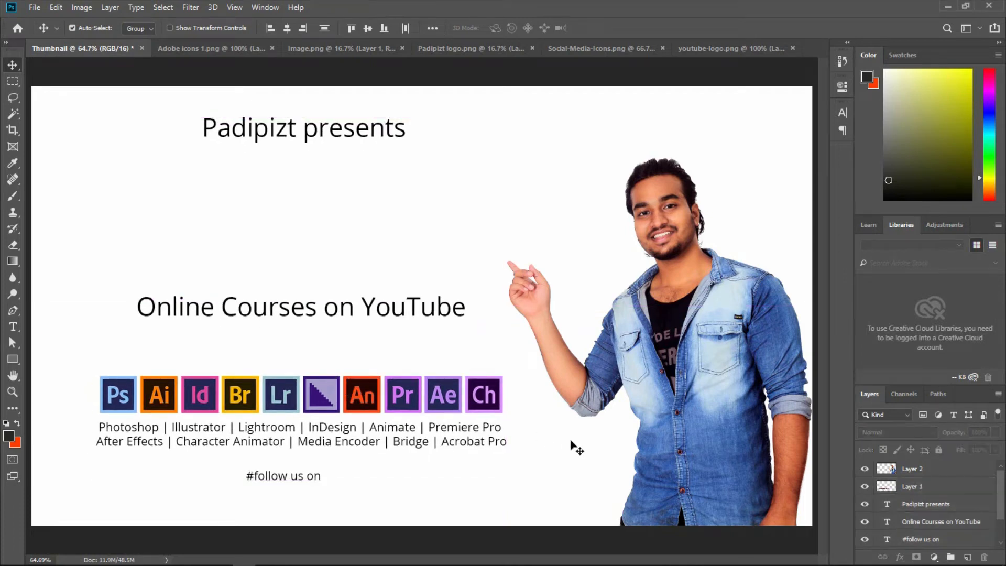
# Nudge the presenter photo slightly left, away from the canvas's right edge
pyautogui.click(692, 398)
pyautogui.press('Left')
pyautogui.press('Left')
pyautogui.press('Left')
pyautogui.press('Left')
pyautogui.press('Left')
pyautogui.press('Left')
pyautogui.press('Left')
pyautogui.press('Left')
pyautogui.press('Left')
pyautogui.press('Left')
pyautogui.press('Left')
pyautogui.press('Left')
pyautogui.press('Left')
pyautogui.press('Left')
pyautogui.press('Left')
pyautogui.press('Left')
pyautogui.press('Left')
pyautogui.press('Left')
pyautogui.press('Left')
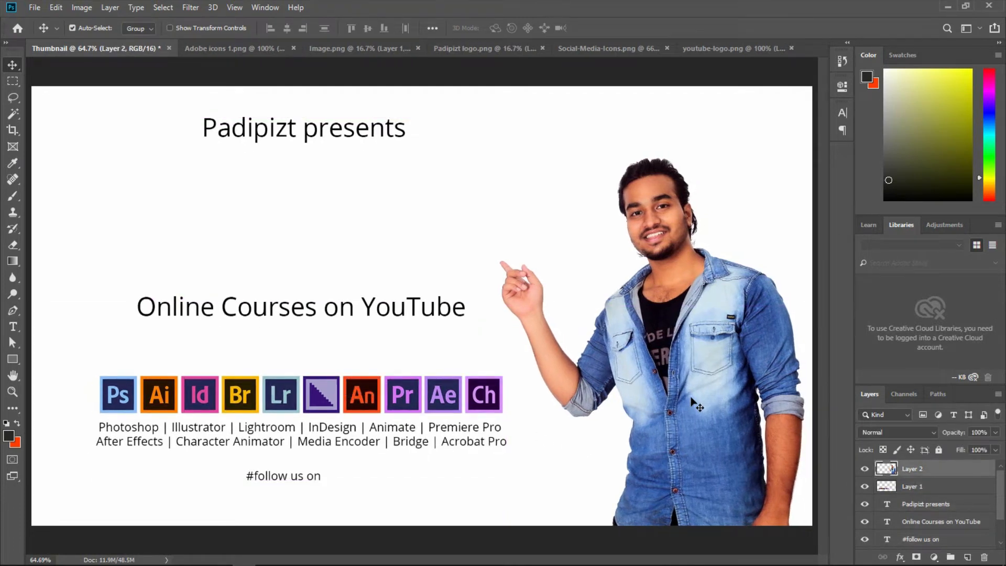
pyautogui.click(599, 253)
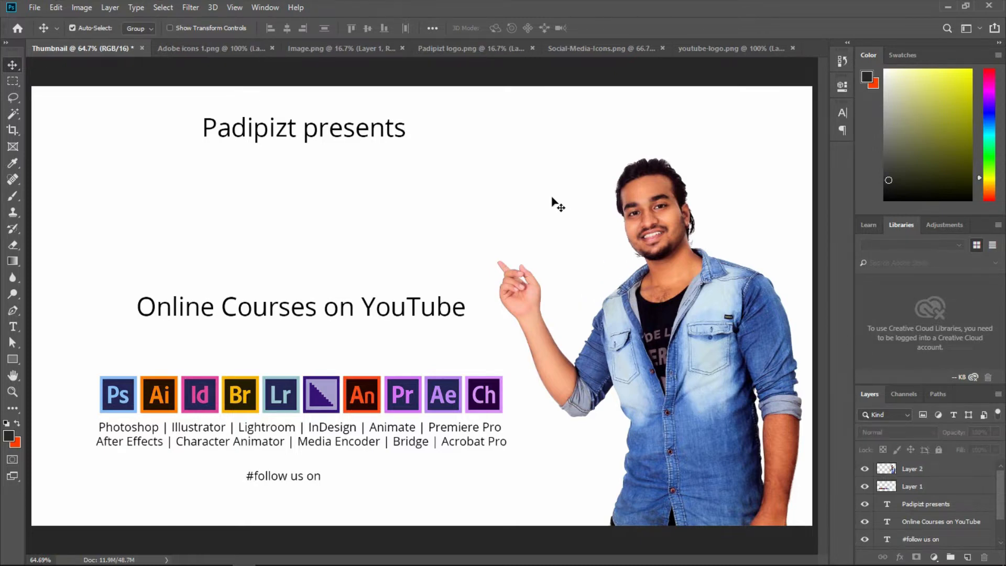
# Bring the logo from Padipizt logo.png into the Thumbnail document, scale it to about 6.7%, and centre it just below "Padipizt presents"
pyautogui.click(470, 45)
pyautogui.moveTo(372, 294); pyautogui.dragTo(263, 209)
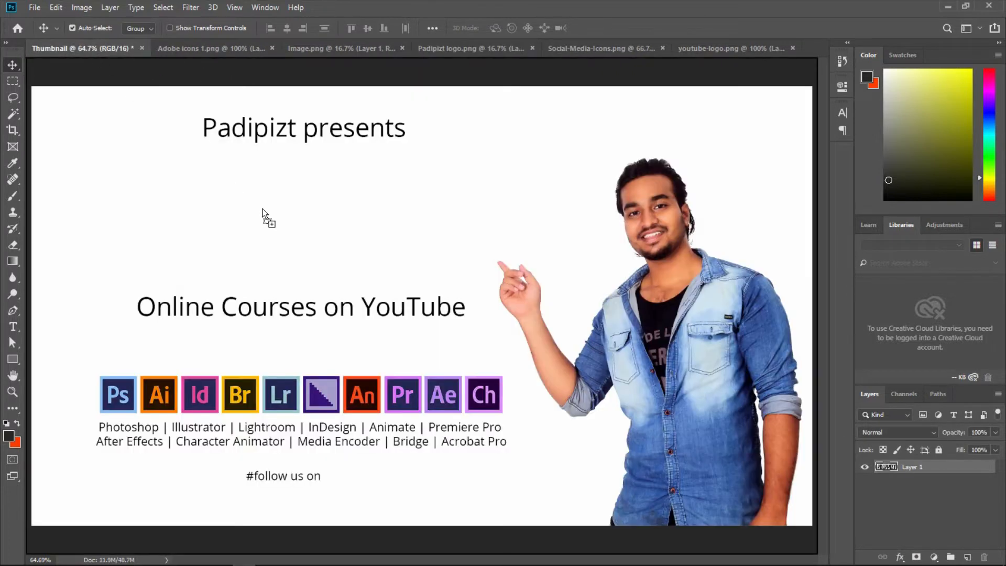
pyautogui.moveTo(344, 226); pyautogui.dragTo(352, 229)
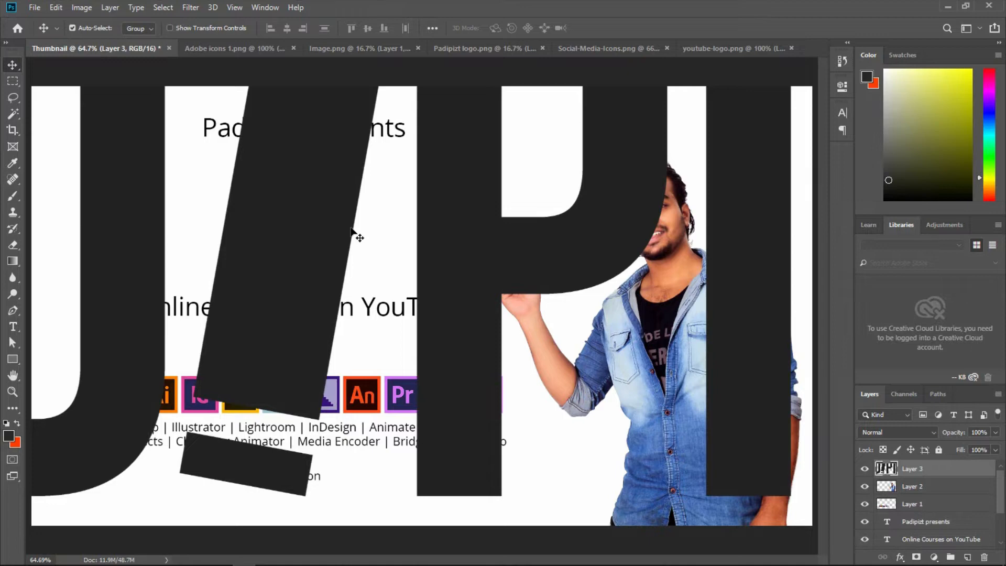
pyautogui.hotkey('ctrl', 't')
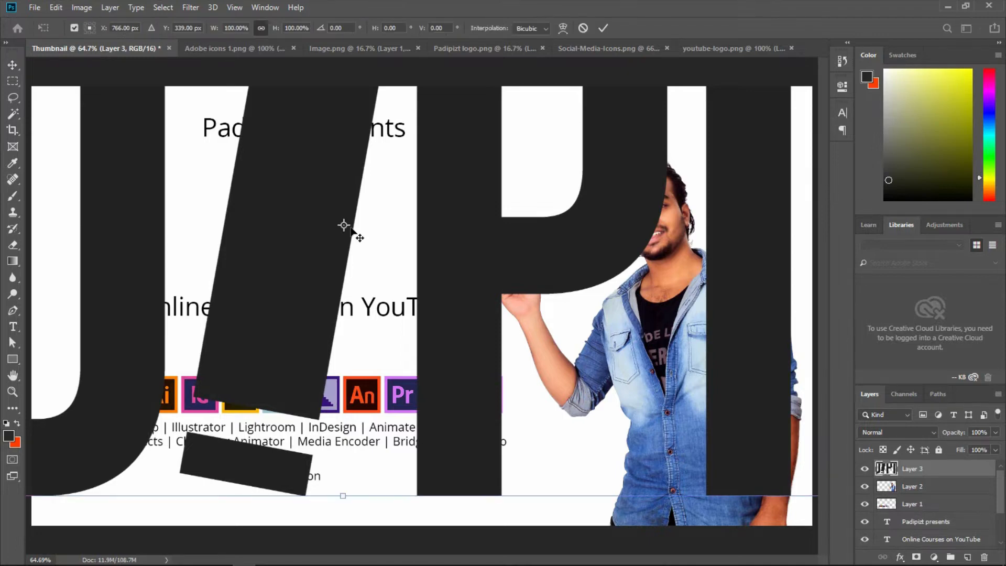
pyautogui.hotkey('ctrl', '0')
pyautogui.moveTo(759, 181); pyautogui.dragTo(213, 325)
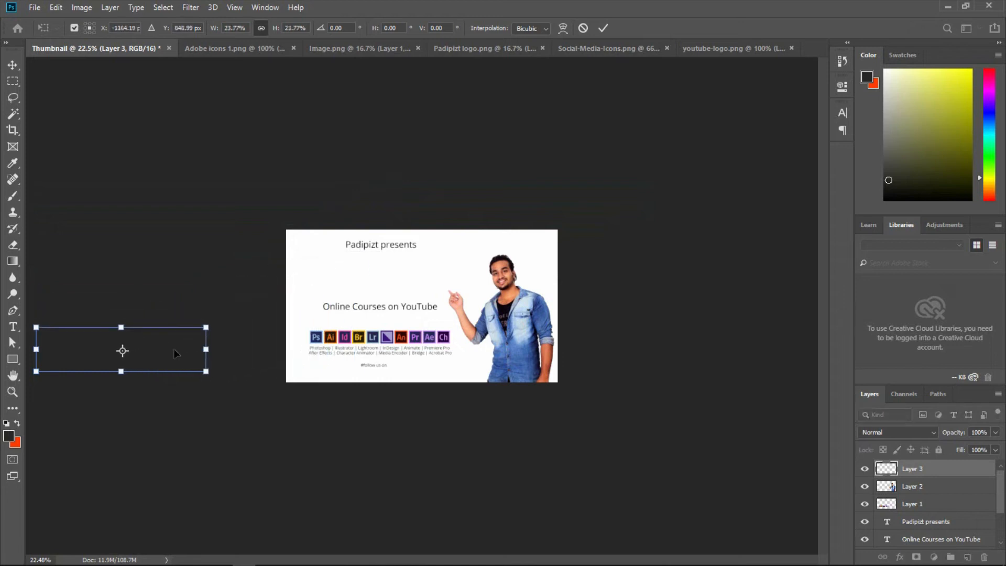
pyautogui.moveTo(175, 353); pyautogui.dragTo(401, 270)
pyautogui.press('Return')
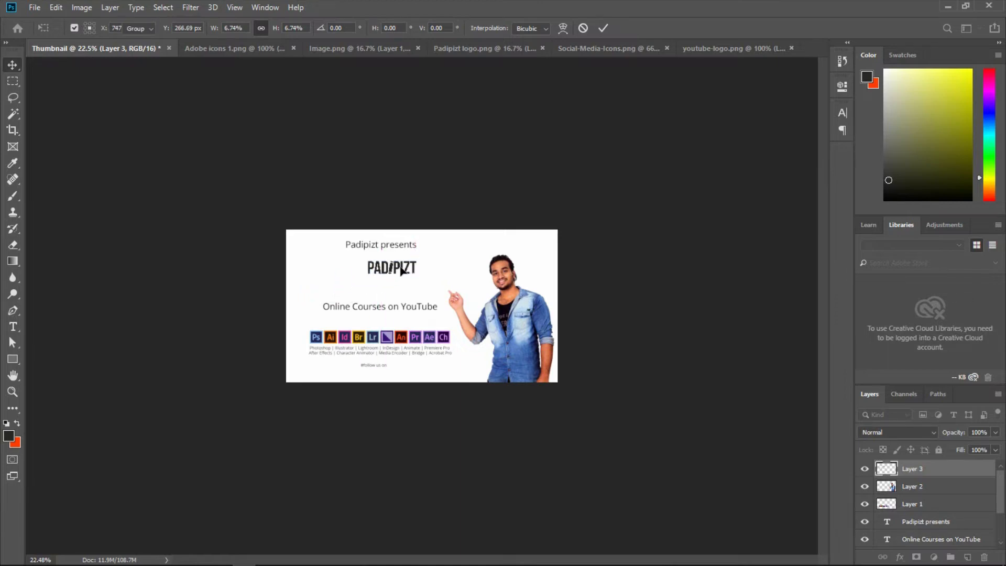
pyautogui.hotkey('ctrl', '0')
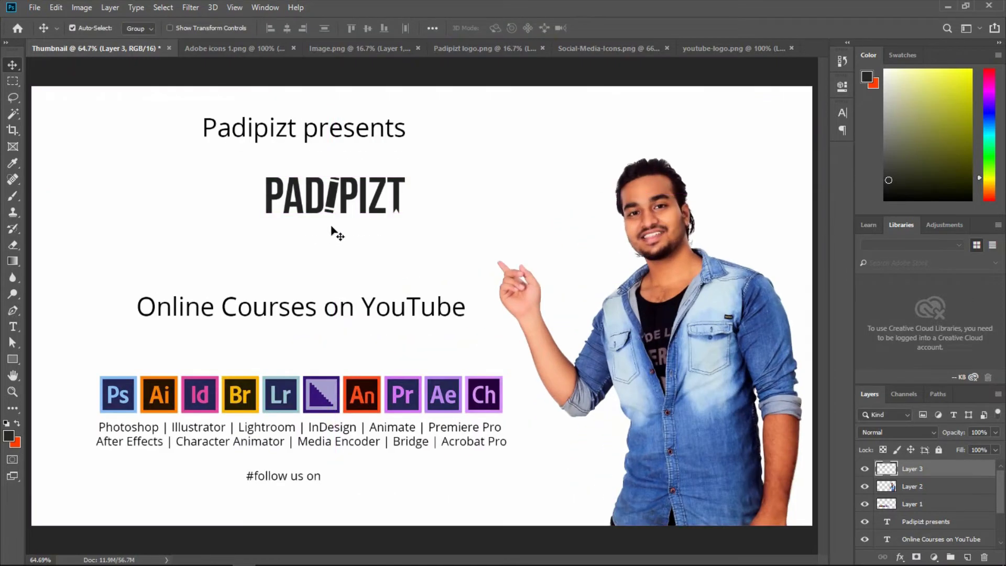
pyautogui.moveTo(333, 189); pyautogui.dragTo(309, 181)
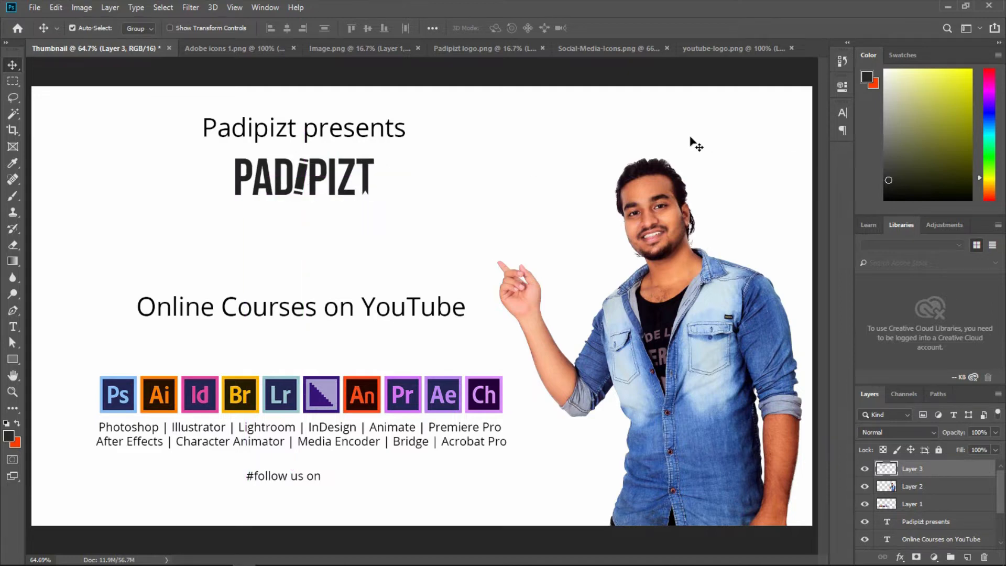
# Bring the icon row from Social-Media-Icons.png into the Thumbnail document, scale it to about 38%, and centre it below "#follow us on"
pyautogui.click(616, 47)
pyautogui.moveTo(426, 305); pyautogui.dragTo(319, 489)
pyautogui.hotkey('ctrl', 't')
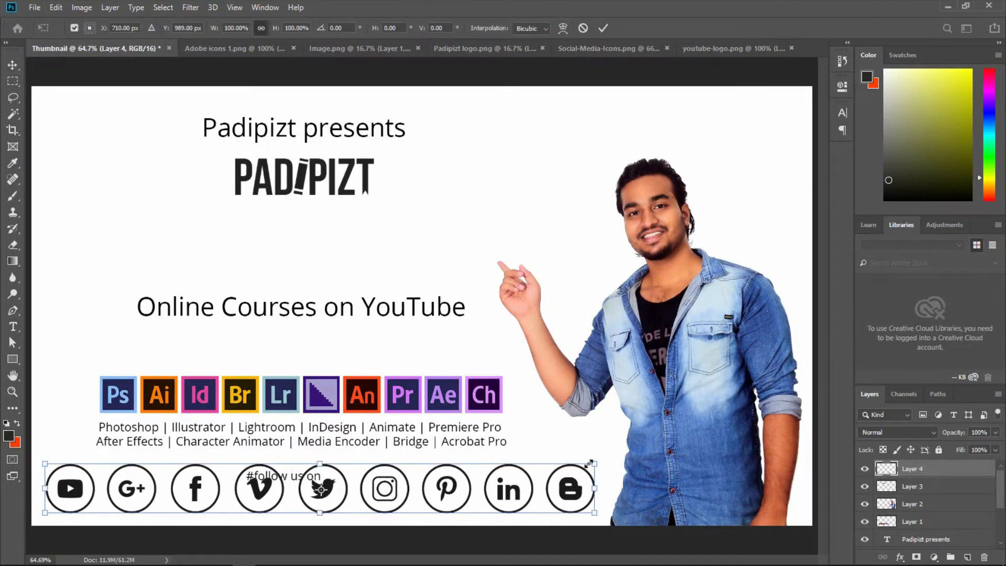
pyautogui.moveTo(545, 470); pyautogui.dragTo(238, 502)
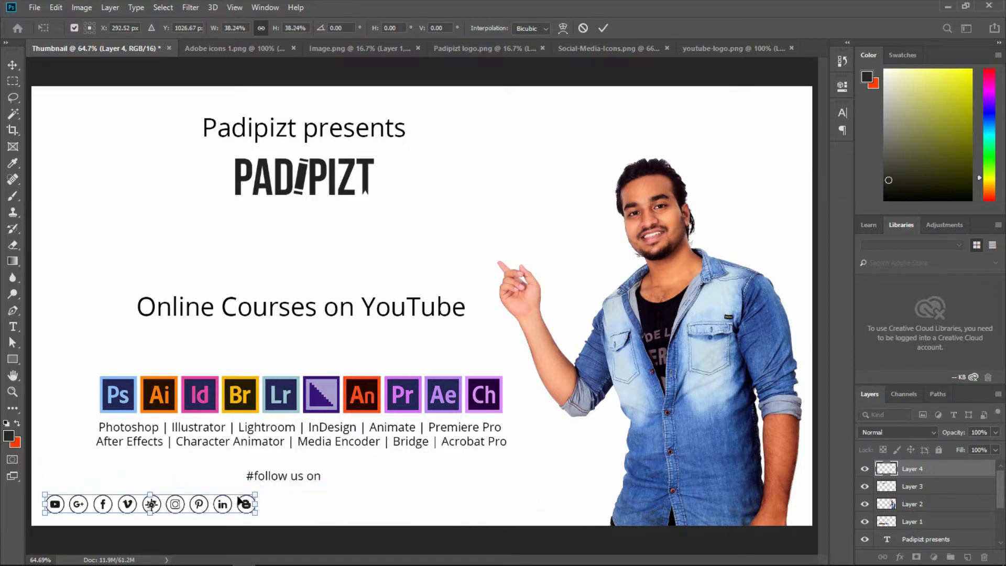
pyautogui.moveTo(151, 505); pyautogui.dragTo(220, 506)
pyautogui.moveTo(150, 507); pyautogui.dragTo(278, 497)
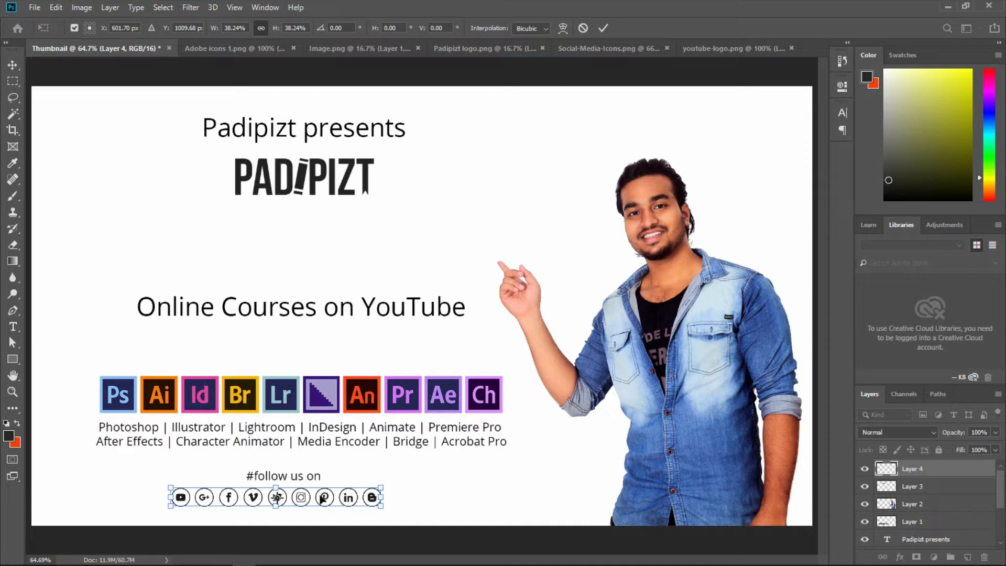
pyautogui.press('Return')
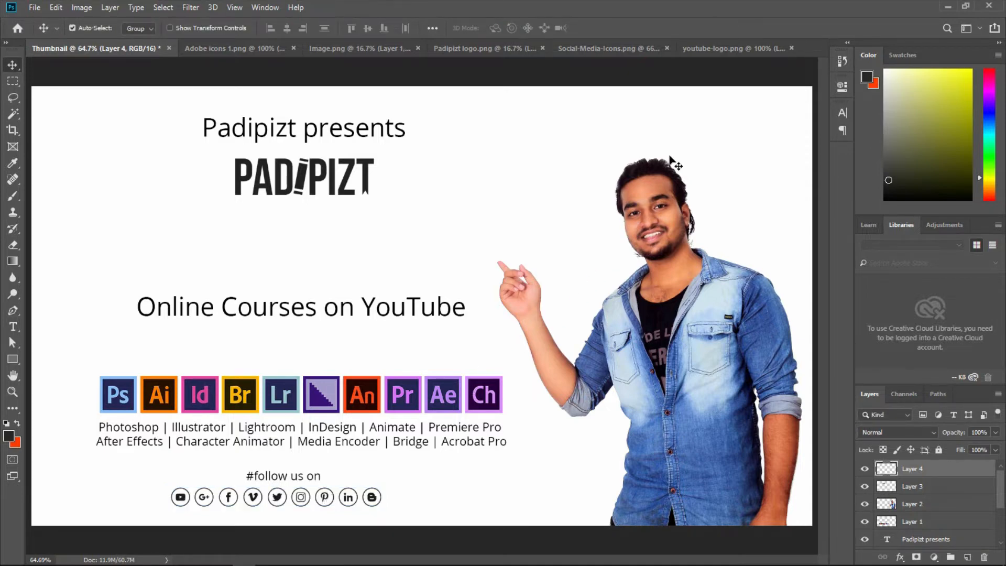
# Bring the YouTube logo from youtube-logo.png into the Thumbnail document above "Online Courses on YouTube" and scale it down to about 46%
pyautogui.click(708, 49)
pyautogui.moveTo(297, 300)
pyautogui.mouseDown()
pyautogui.moveTo(82, 90)
pyautogui.moveTo(84, 52)
pyautogui.moveTo(312, 294)
pyautogui.mouseUp()
pyautogui.moveTo(241, 282); pyautogui.dragTo(264, 259)
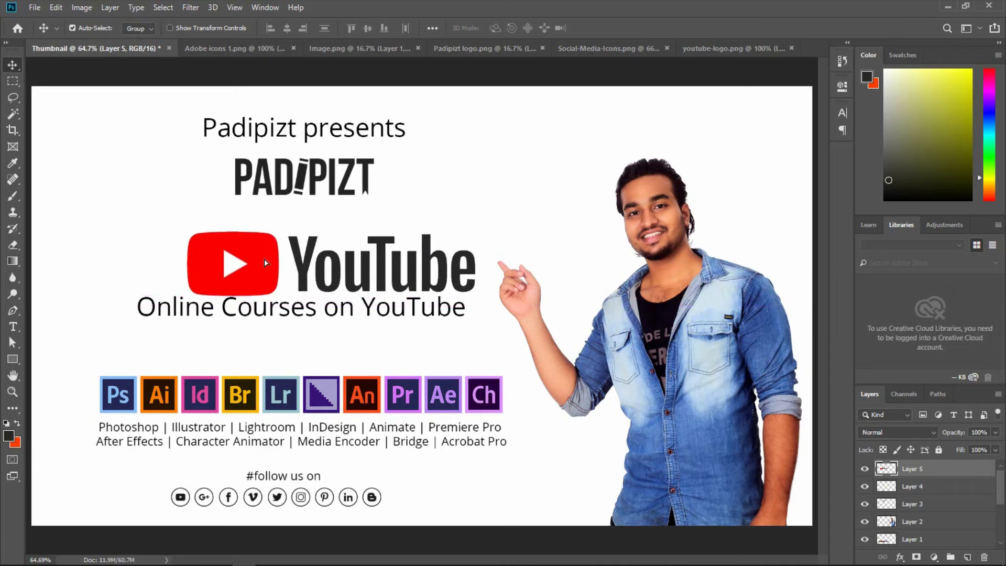
pyautogui.hotkey('ctrl', 't')
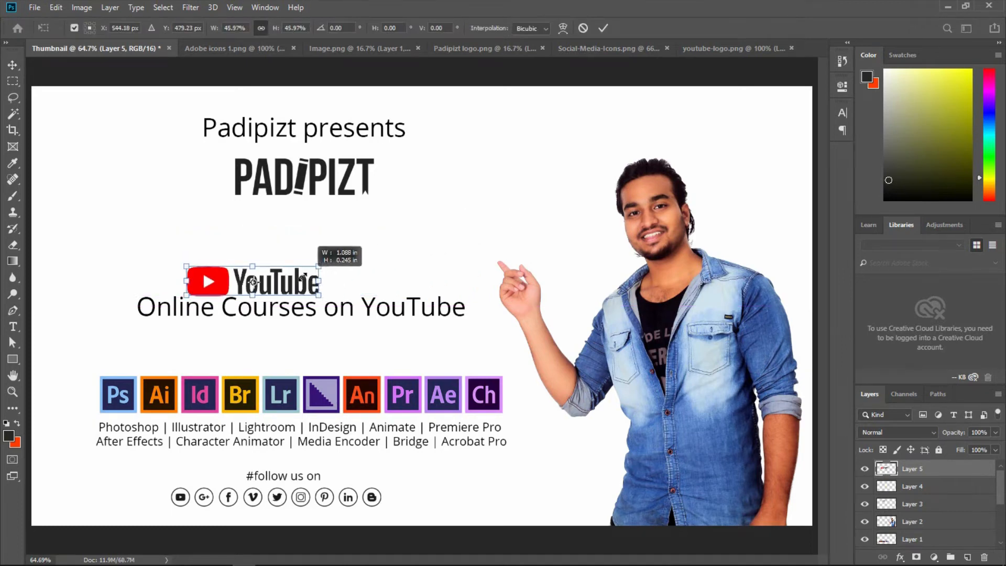